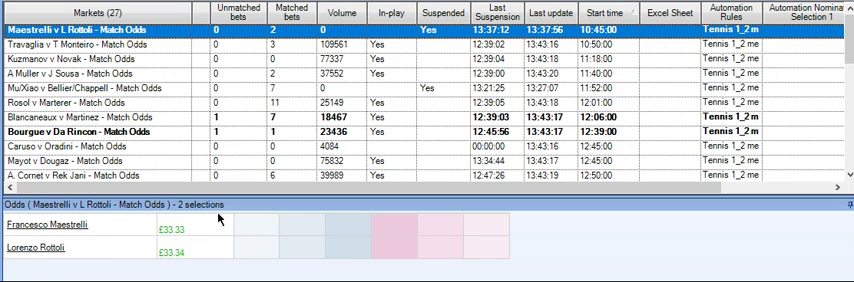
Read the odds of Travaglia, Kuzmanov, Muller, Mu/Xiao, Rosol and Blancaneaux markets, ending on Bourgue v Da Rincon
left_click(168, 44)
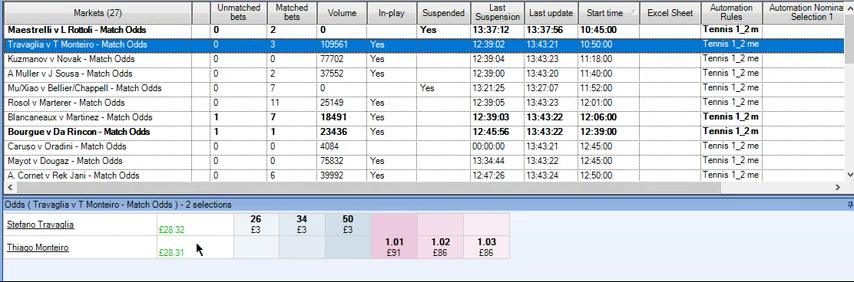
left_click(254, 60)
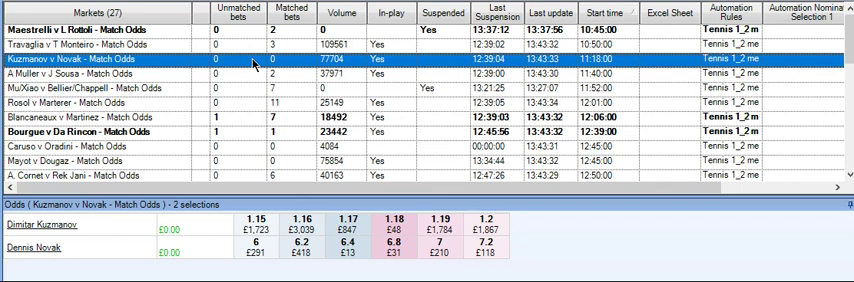
key("Down")
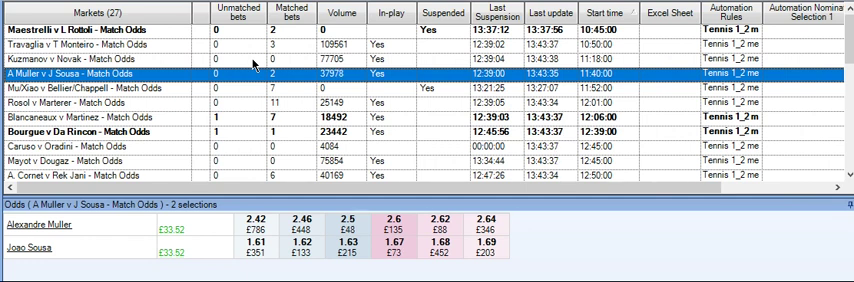
key("Down")
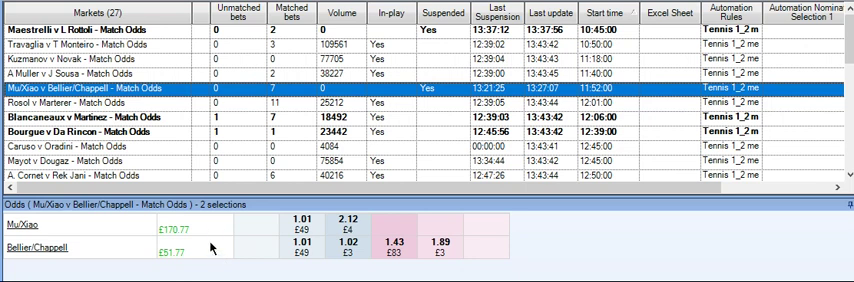
left_click(249, 102)
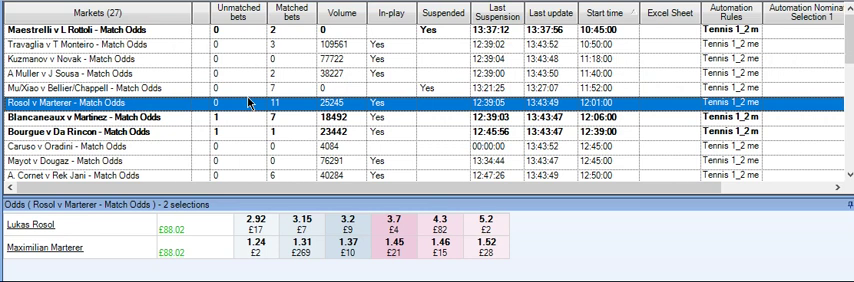
key("Down")
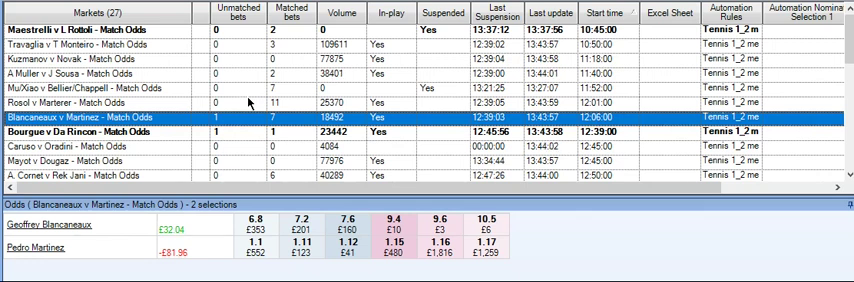
key("Down")
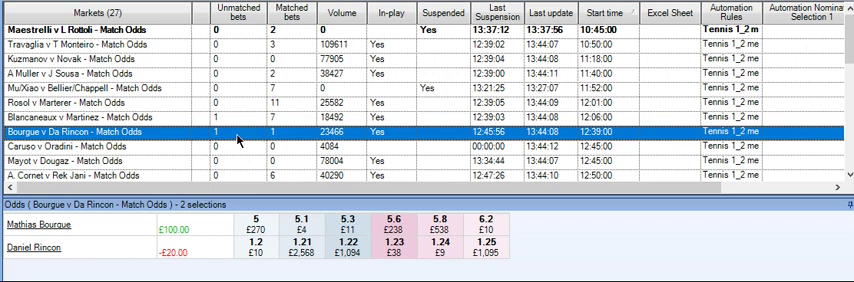
Check the Bourgue v Da Rincon trading window, then view the Caruso and Mayot markets
double_click(239, 140)
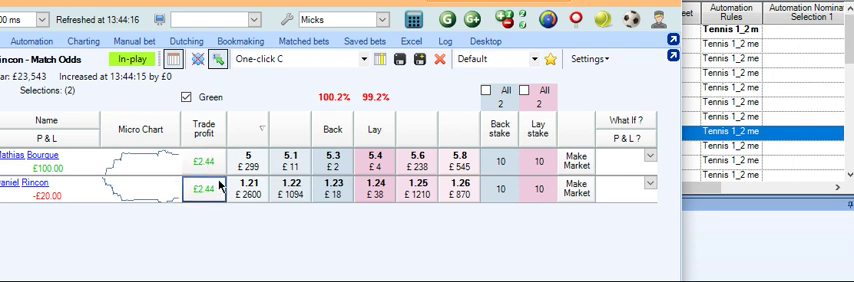
left_click(245, 130)
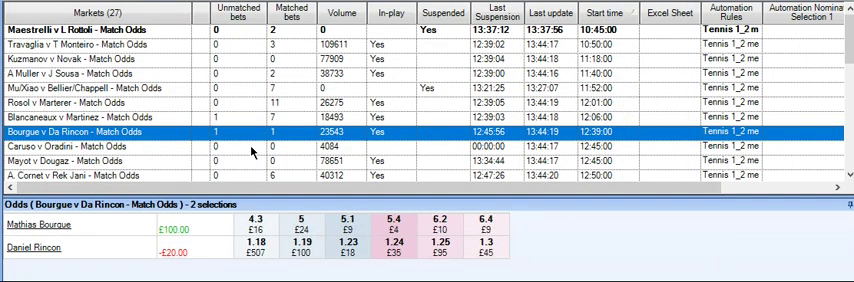
left_click(251, 148)
key("Down")
key("Down")
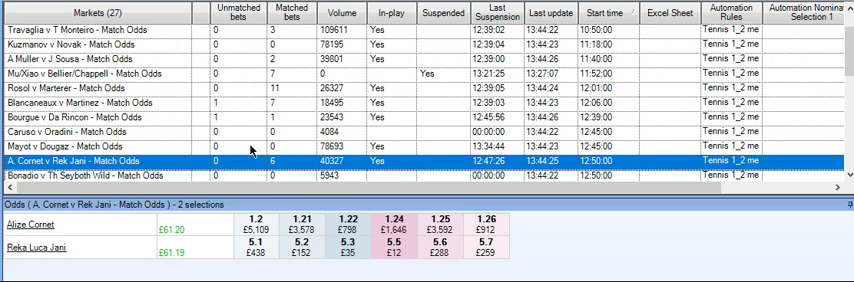
Check the Ma Bellucci v Ramanathan trading window and its tennis score matrix, then return to the list
key("Down")
key("Down")
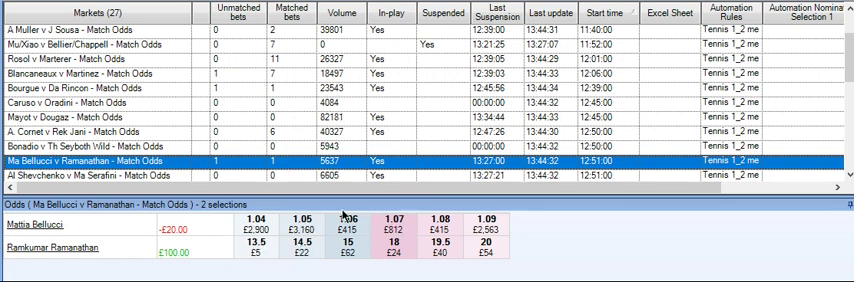
double_click(289, 170)
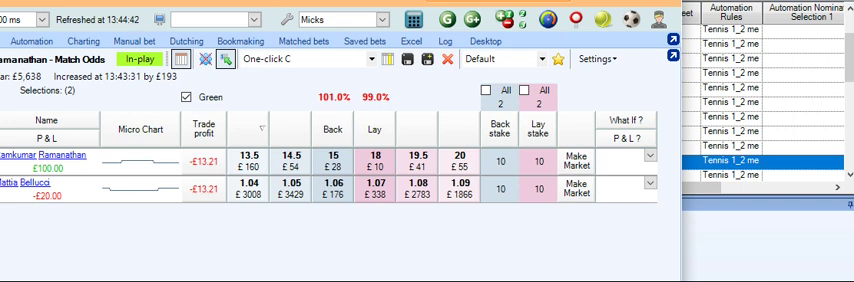
left_click(603, 18)
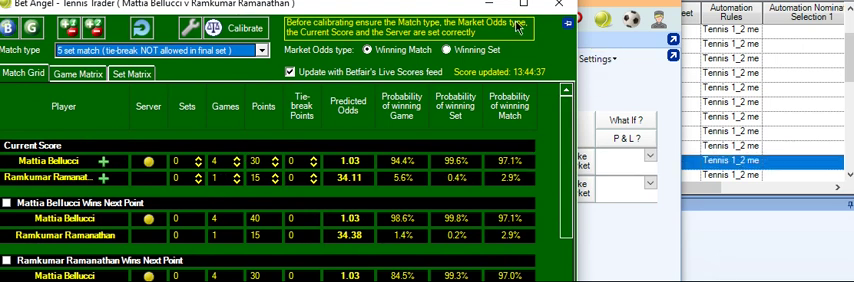
left_click(555, 4)
left_click(692, 234)
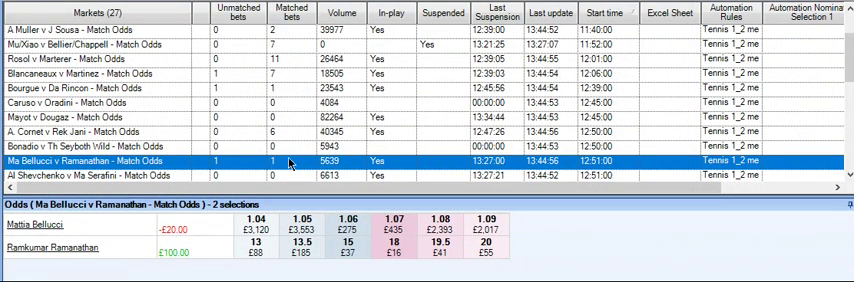
Open and close the Janvier v Ch Langmo trading window
key("Down")
key("Down")
key("Down")
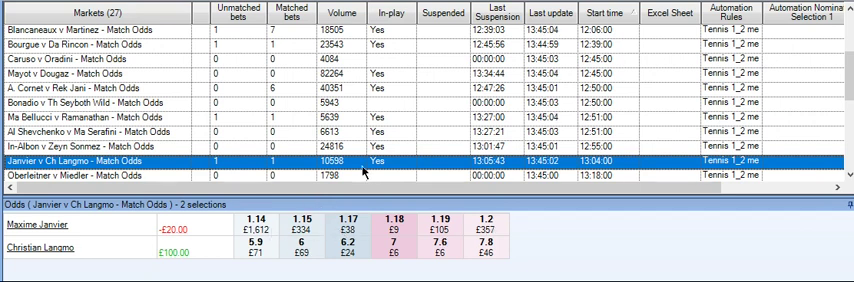
double_click(390, 162)
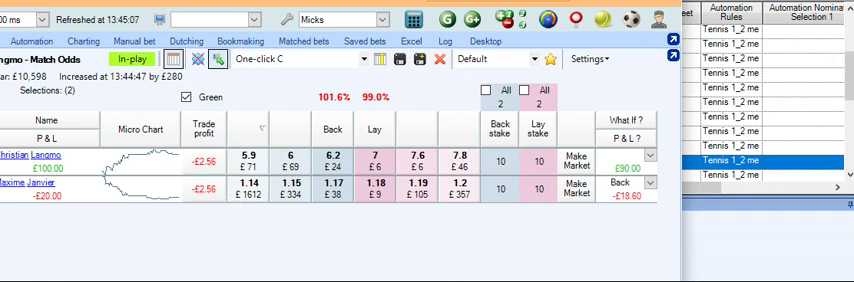
key("Escape")
Move down past Fritz v Djokovic, then back up to Maestrelli v L Rottoli
left_click(241, 177)
left_click(274, 175)
key("Down")
key("Down")
key("Down")
key("Down")
key("Down")
key("Down")
key("Down")
key("Down")
key("Down")
key("Up")
key("Up")
key("Up")
key("Up")
key("Up")
key("Up")
key("Up")
key("Up")
key("Up")
key("Up")
key("Up")
key("Up")
key("Up")
key("Up")
key("Up")
key("Up")
key("Up")
key("Up")
key("Up")
key("Up")
key("Up")
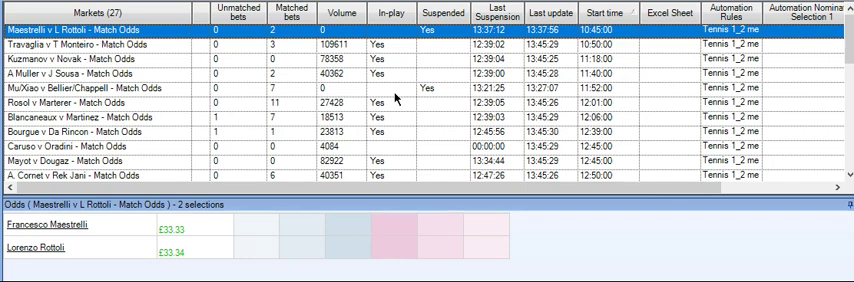
Step down the markets from Travaglia v T Monteiro to A. Cornet v Rek Jani
key("Down")
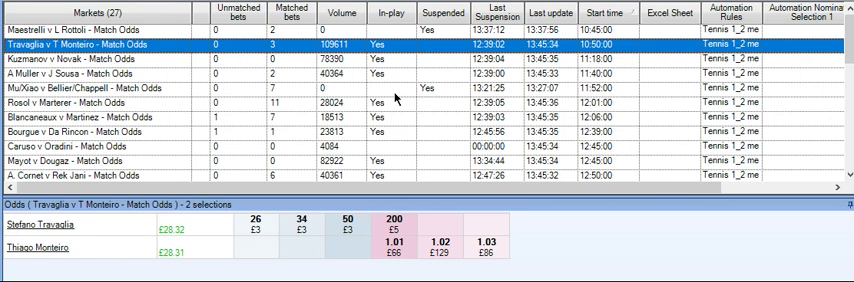
key("Down")
key("Down")
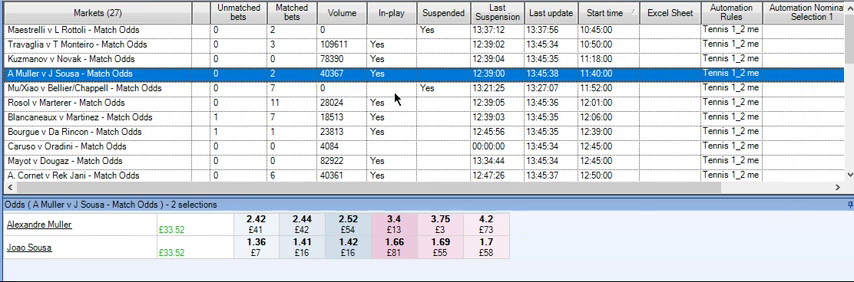
key("Down")
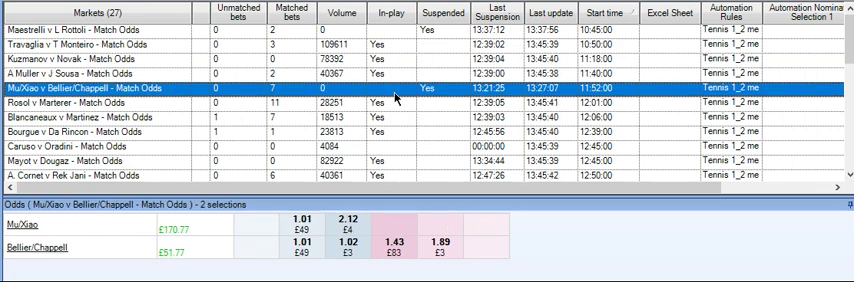
key("Down")
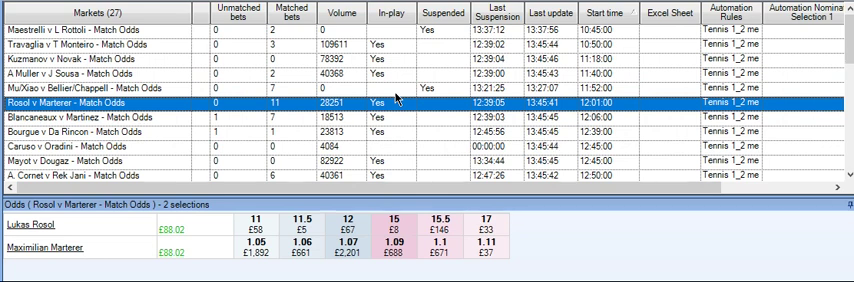
key("Down")
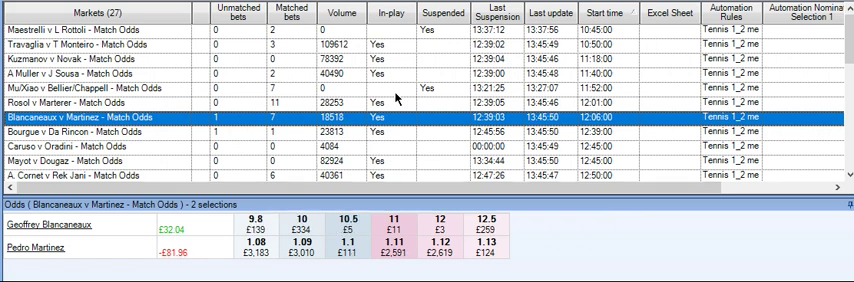
key("Down")
key("Down")
key("Down")
key("Down")
scroll(396, 98, "down", 1)
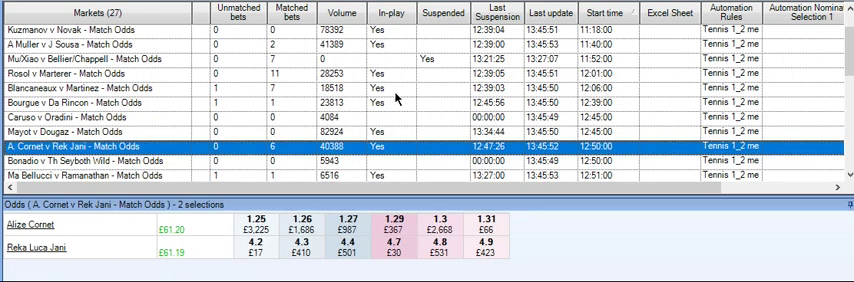
key("Down")
Continue through Ma Bellucci and Janvier v Ch Langmo, then back up past Oberleitner v Miedler
key("Down")
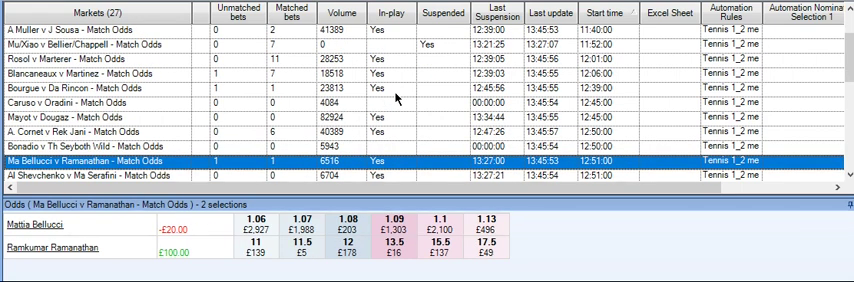
key("Down")
key("Down")
key("Down")
key("Down")
key("Up")
key("Down")
key("Down")
key("Down")
key("Up")
key("Up")
key("Up")
key("Up")
key("Down")
key("Down")
key("Up")
key("Up")
key("Up")
key("Up")
key("Up")
key("Up")
key("Up")
key("Up")
key("Up")
key("Up")
key("Up")
key("Up")
key("Up")
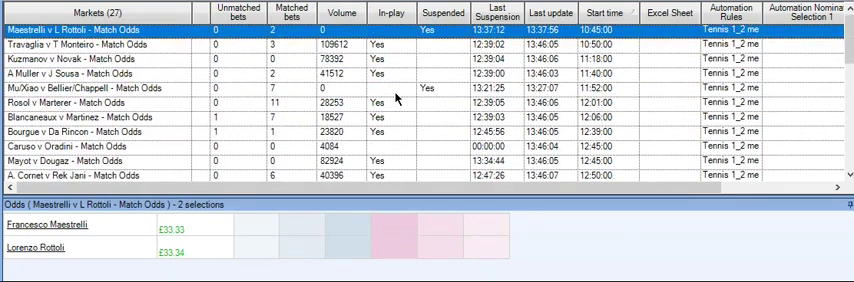
key("Down")
key("Down")
key("Down")
key("Down")
key("Down")
key("Down")
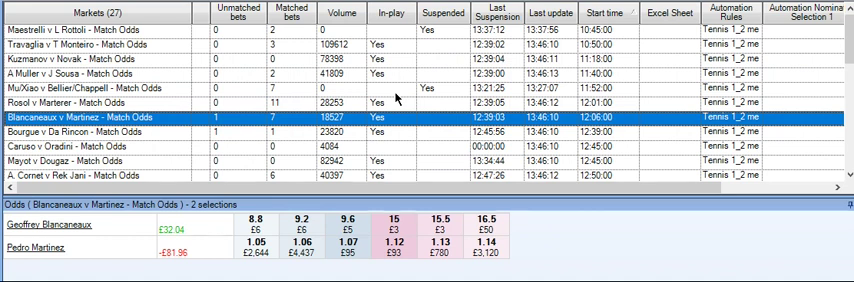
Check the Blancaneaux v Martinez trading screen, then move toward Bonadio v Th Seyboth Wild
double_click(285, 119)
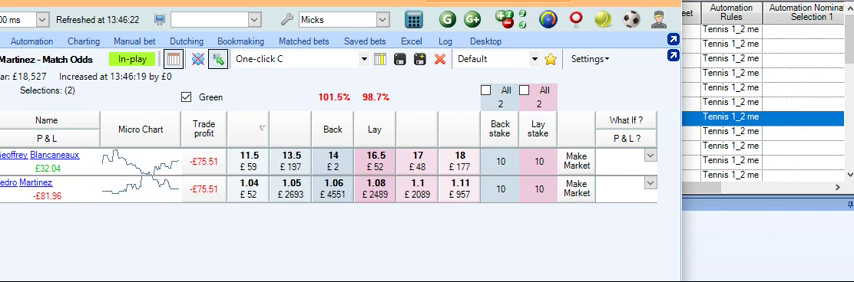
key("Escape")
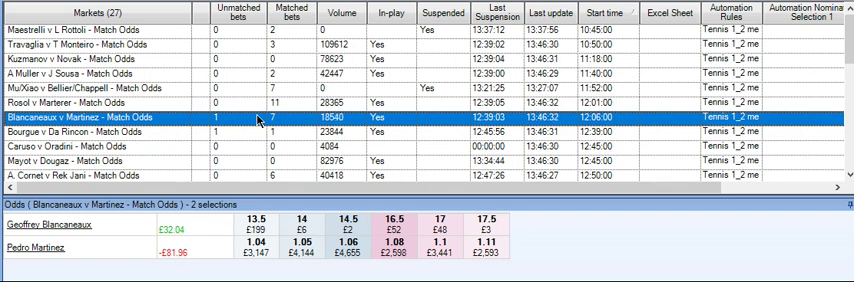
key("Down")
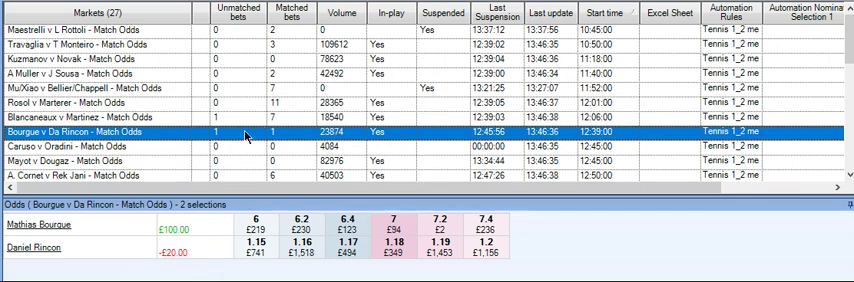
key("Down")
key("Down")
key("Down")
key("Down")
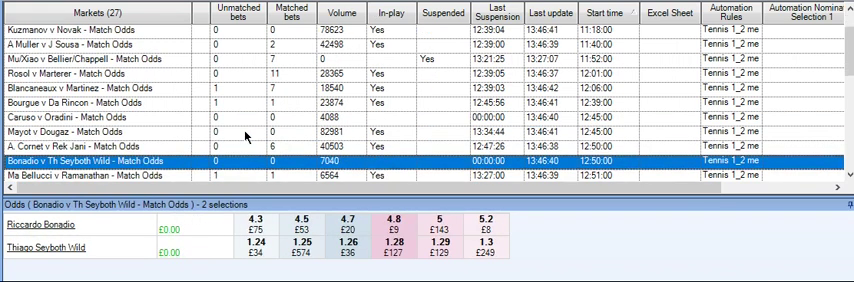
key("Down")
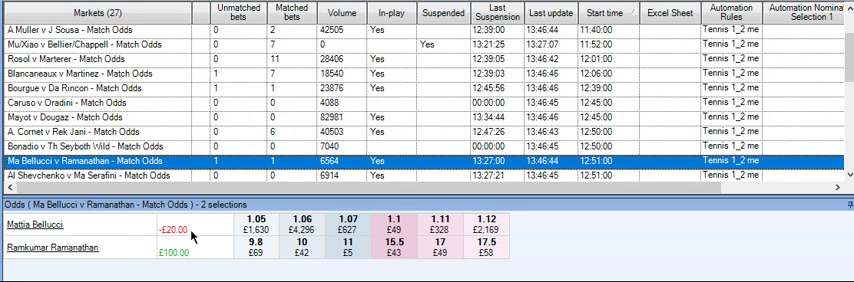
Compare the In-Albon v Zeyn Sonmez and Janvier v Ch Langmo odds, ending on In-Albon
key("Down")
key("Down")
key("Up")
key("Down")
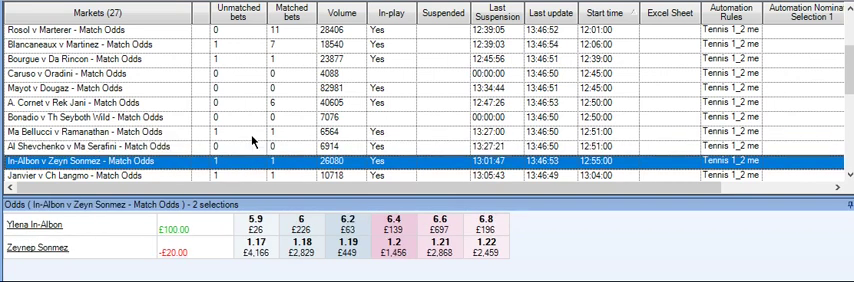
key("Down")
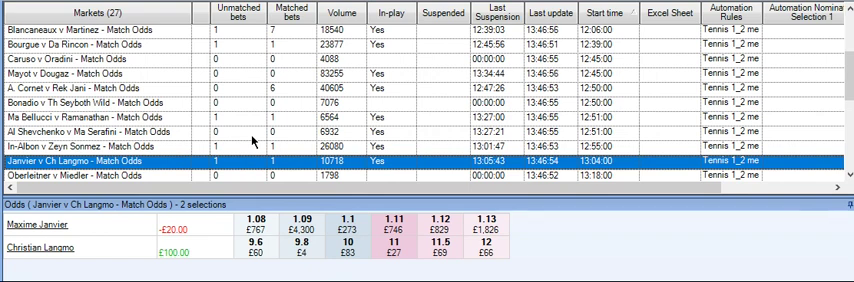
key("Down")
key("Down")
key("Down")
key("Down")
key("Down")
key("Down")
key("Down")
key("Down")
key("Down")
key("Down")
key("Down")
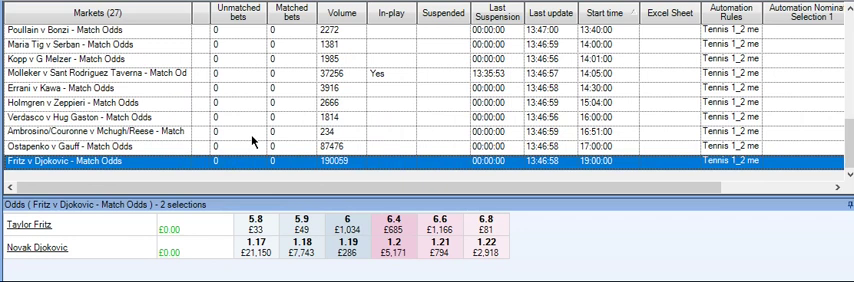
scroll(253, 141, "up", 1)
scroll(253, 141, "up", 1)
scroll(253, 141, "up", 1)
left_click(248, 131)
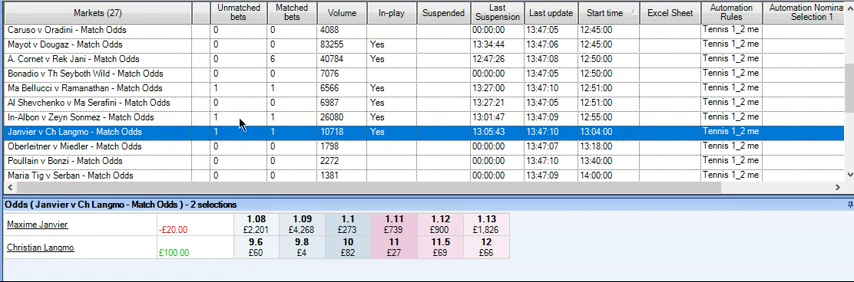
left_click(240, 118)
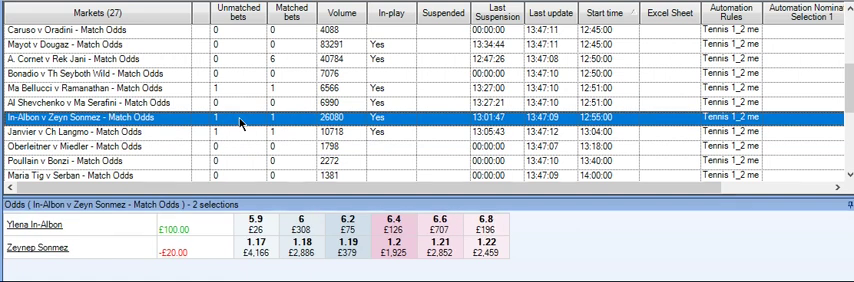
Check the In-Albon v Zeyn Sonmez trading screen and its Tennis Trader score model
double_click(240, 118)
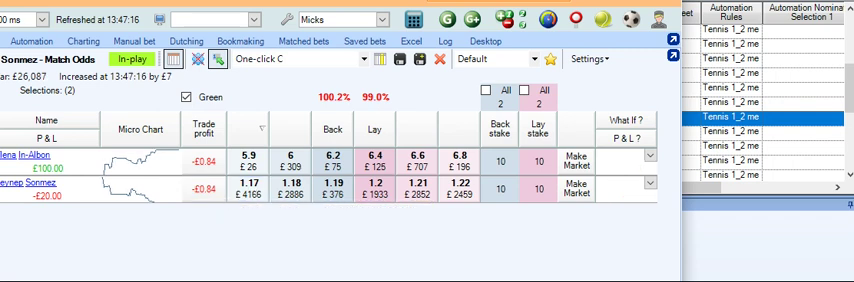
left_click(603, 20)
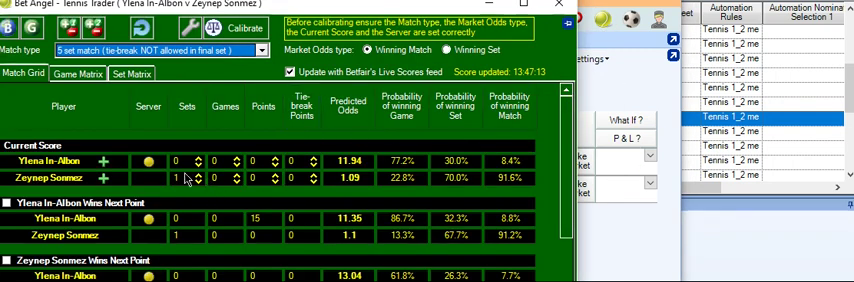
left_click(557, 4)
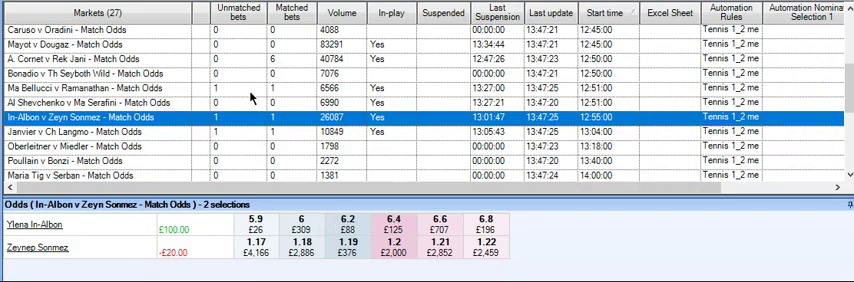
Review the Ma Bellucci, Blancaneaux and Bourgue v Da Rincon market odds
left_click(251, 88)
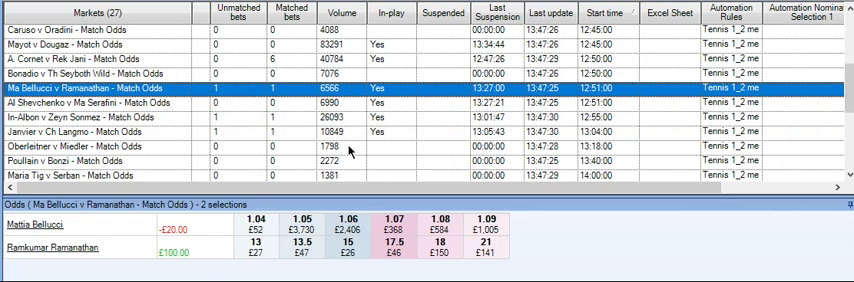
scroll(350, 148, "up", 1)
scroll(350, 148, "up", 2)
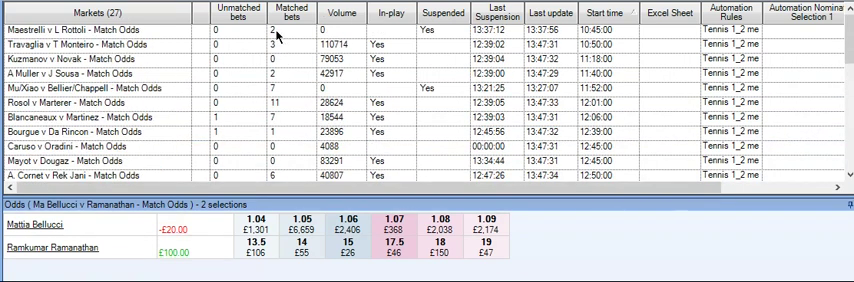
scroll(340, 155, "down", 1)
scroll(300, 120, "down", 1)
scroll(290, 125, "down", 2)
scroll(290, 140, "up", 1)
scroll(292, 170, "up", 2)
scroll(280, 100, "up", 1)
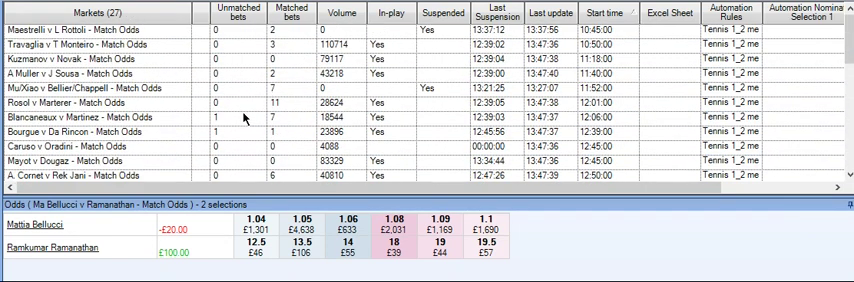
left_click(245, 118)
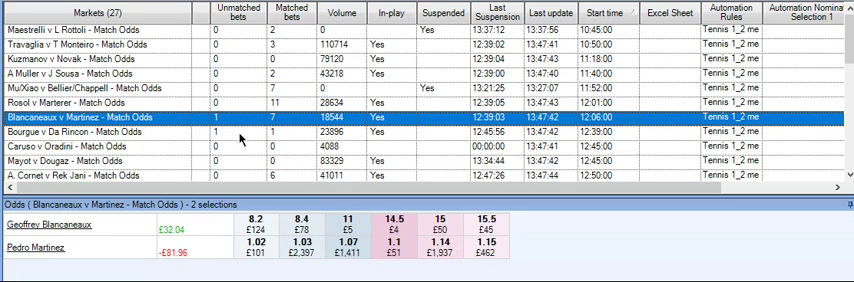
left_click(236, 132)
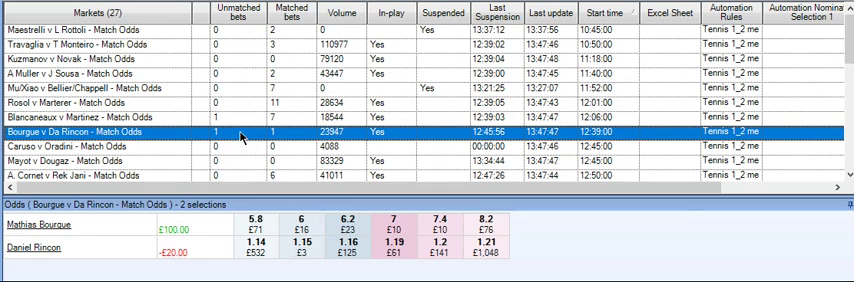
double_click(240, 137)
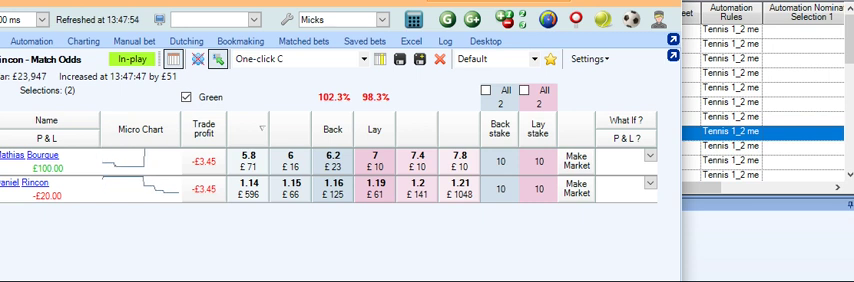
key("Escape")
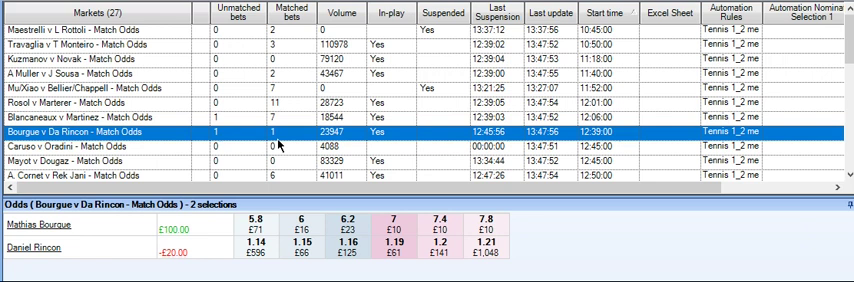